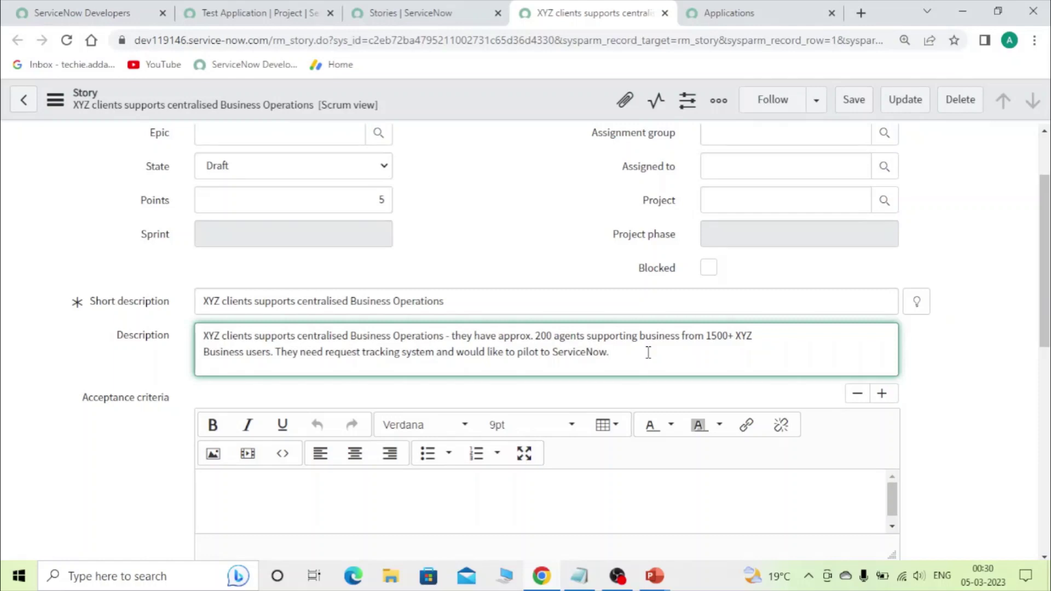
Enter the acceptance criterion "Business rescrited app - scoped App named as XYZ, only agent can see the app with xyz role.".
scroll(602, 353, down, 3)
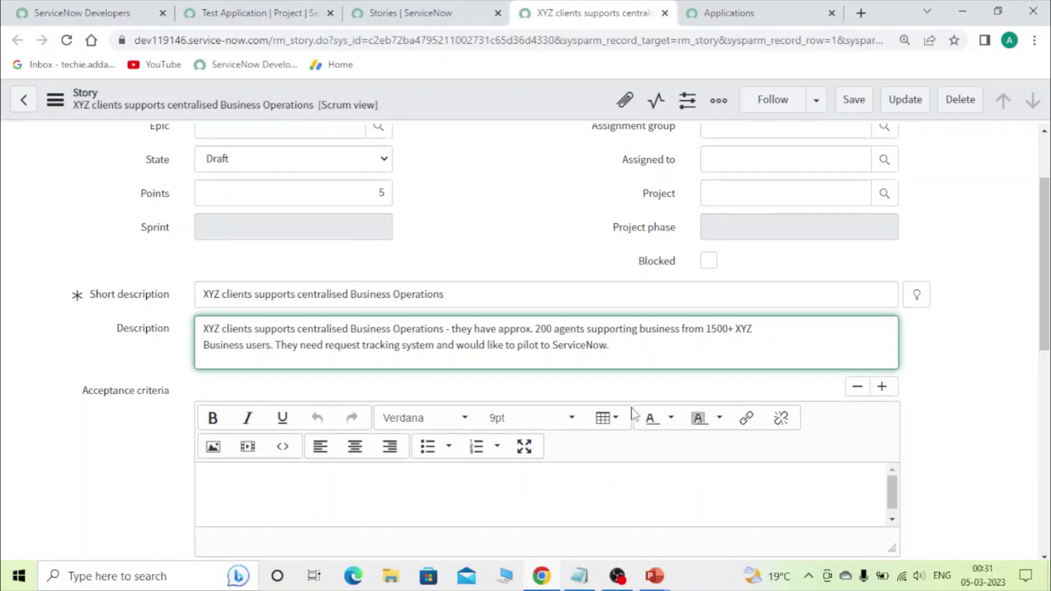
click(552, 356)
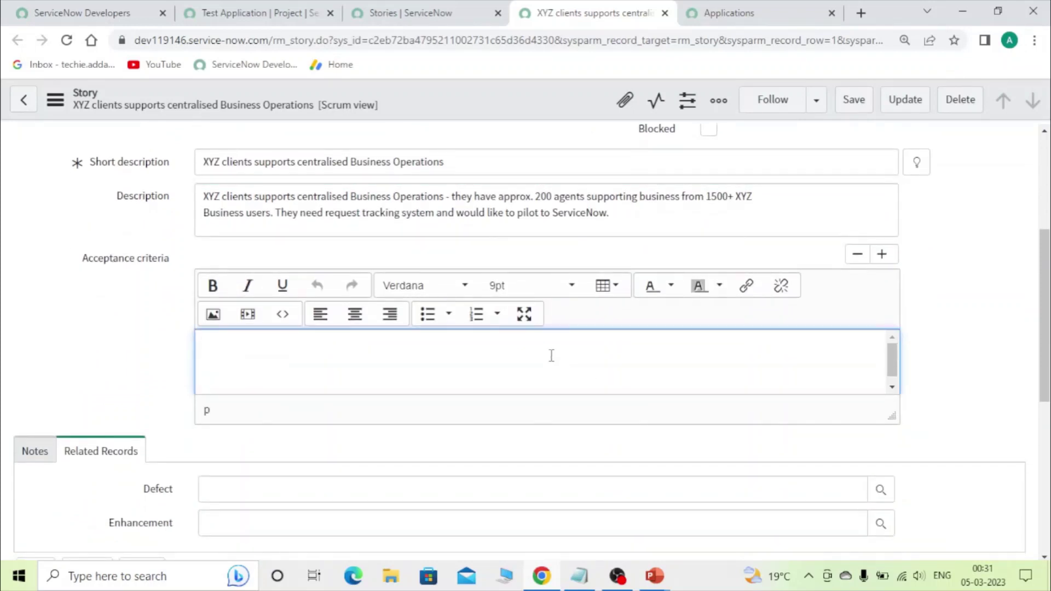
text(Business rescrited app)
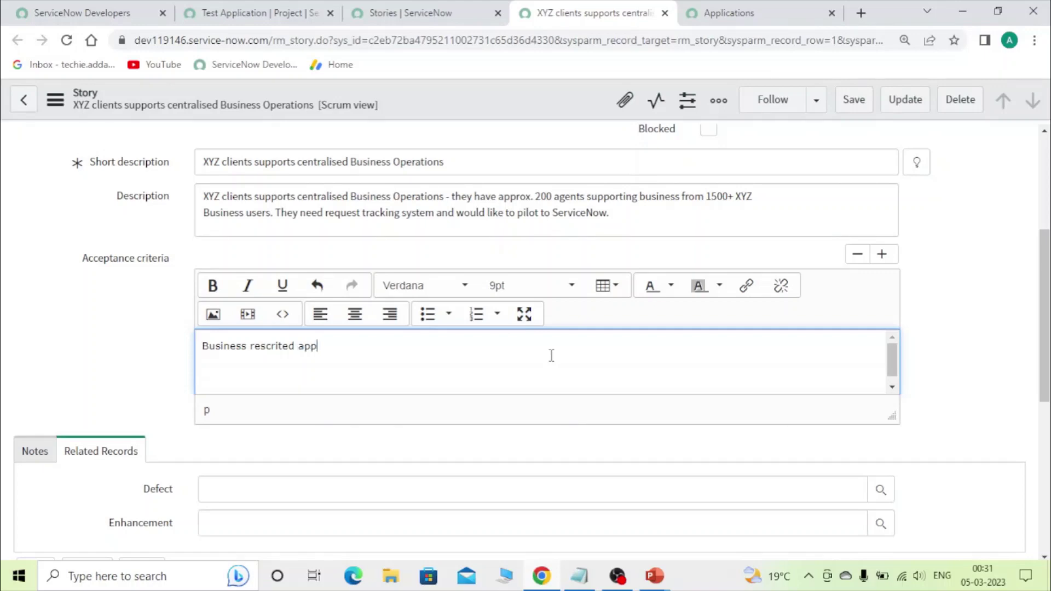
text( - scoped App named as x)
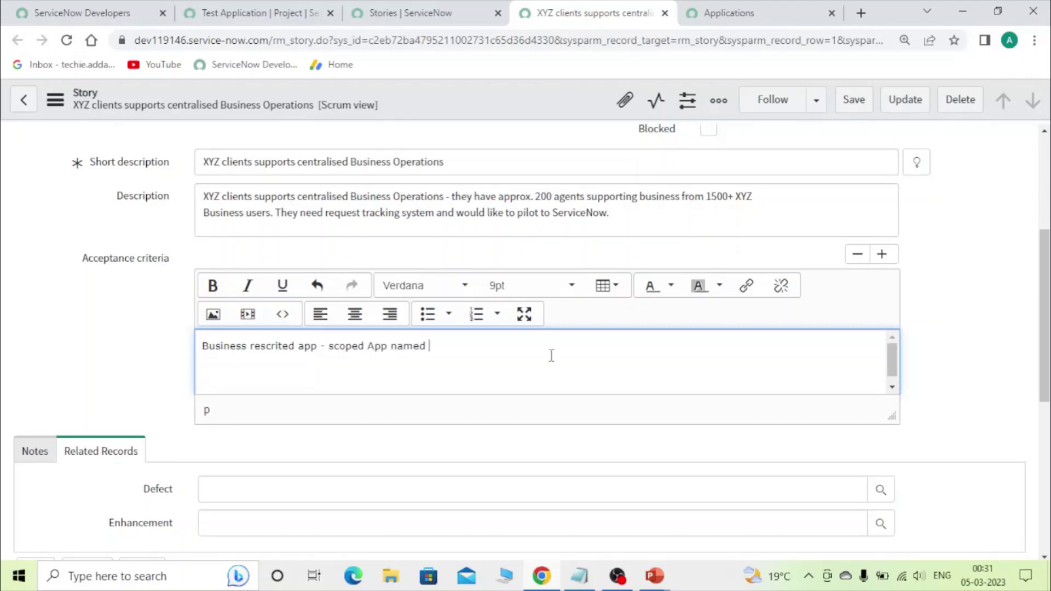
key(BackSpace)
text(XYZ, only agent )
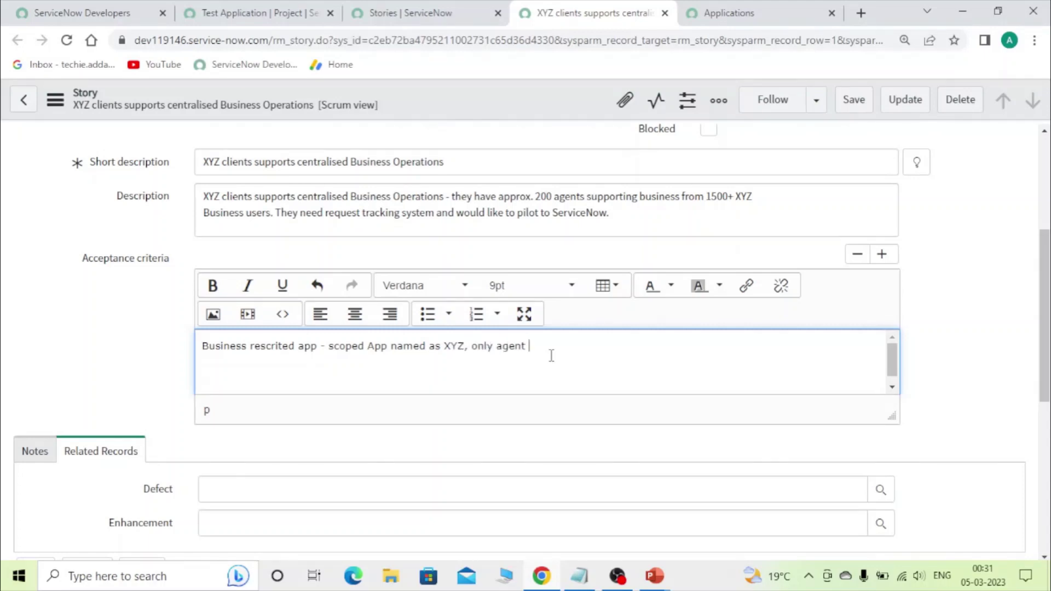
text(can see the app with xyz role)
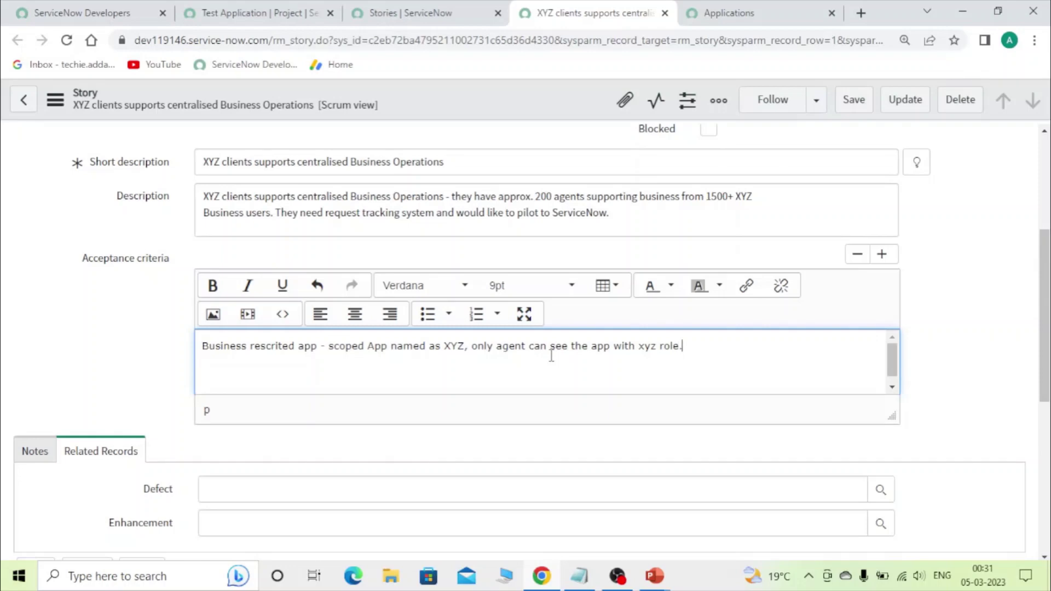
text(.\)
key(BackSpace)
Add a second line to the acceptance criteria reading "200 agents - users details - sys_users".
key(Return)
text(200 agen)
text(ts -)
text( gru)
key(BackSpace)
key(BackSpace)
key(BackSpace)
text(user)
text(s -)
key(BackSpace)
text(detail)
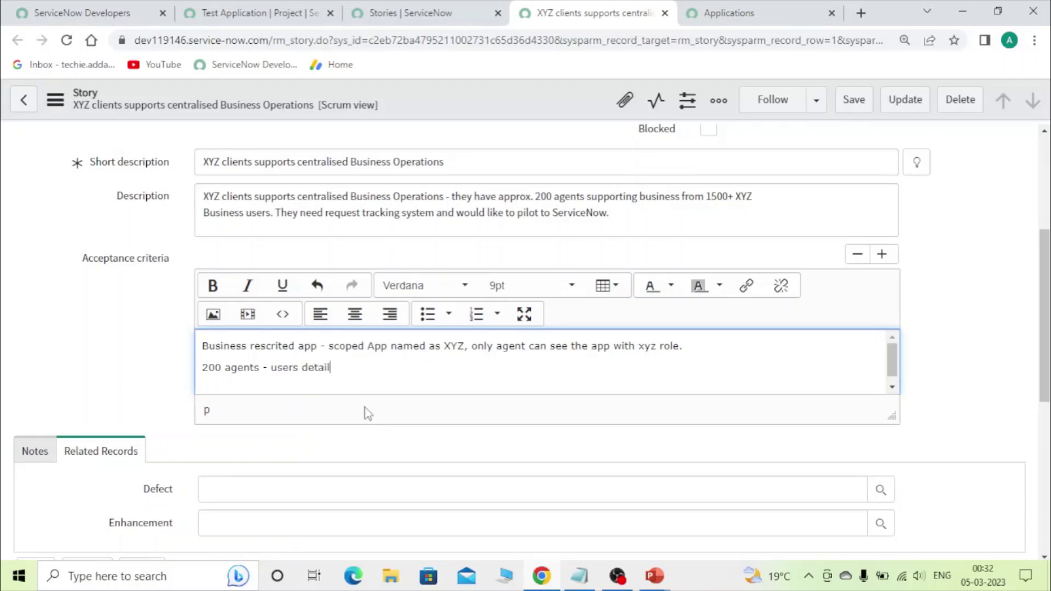
text(s - use)
key(BackSpace)
key(BackSpace)
key(BackSpace)
text(sys_users)
Add a third acceptance criteria line "1500 end users - user details -" and select "sys_users" in the line above it for reuse.
key(Return)
text(1)
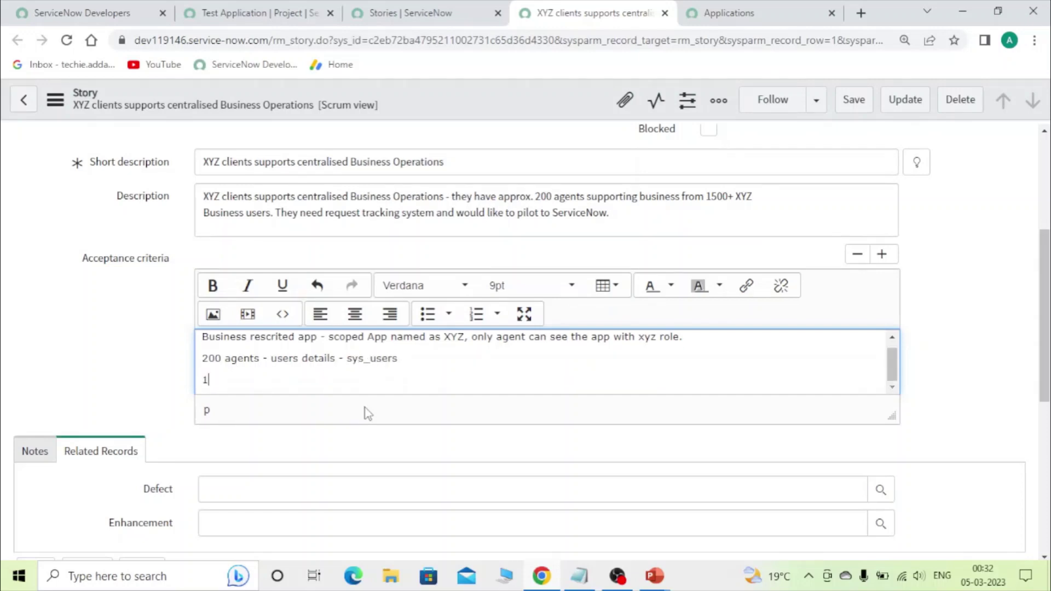
text(500 end users - user )
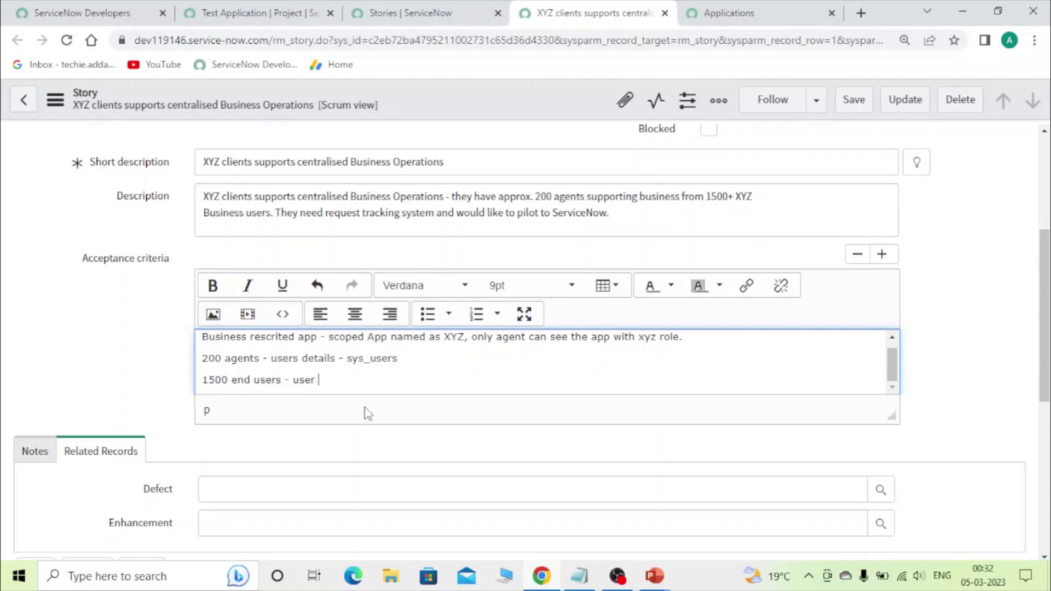
text(details -)
drag(346, 359, 446, 355)
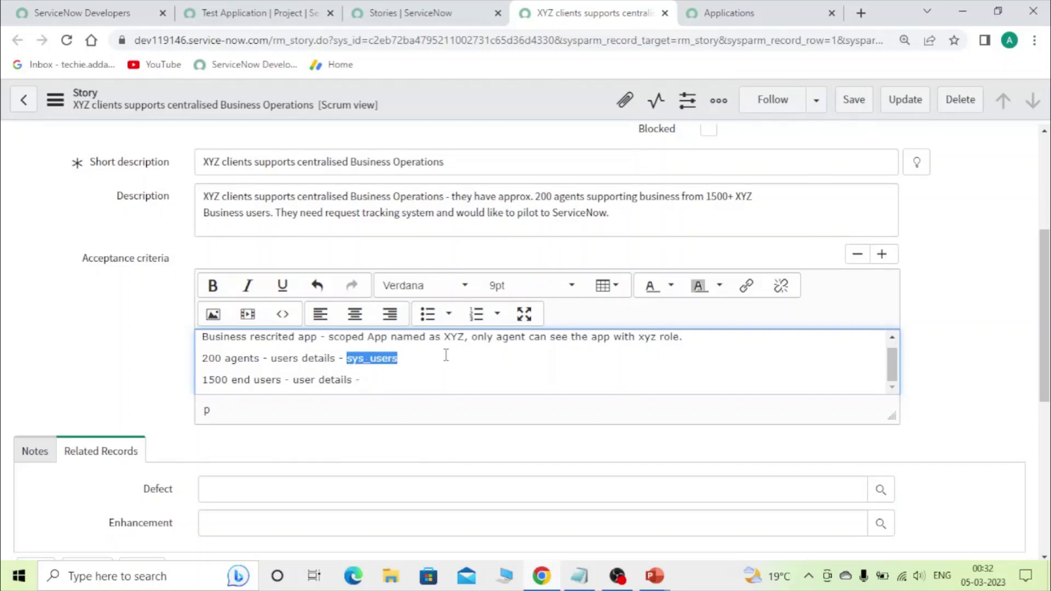